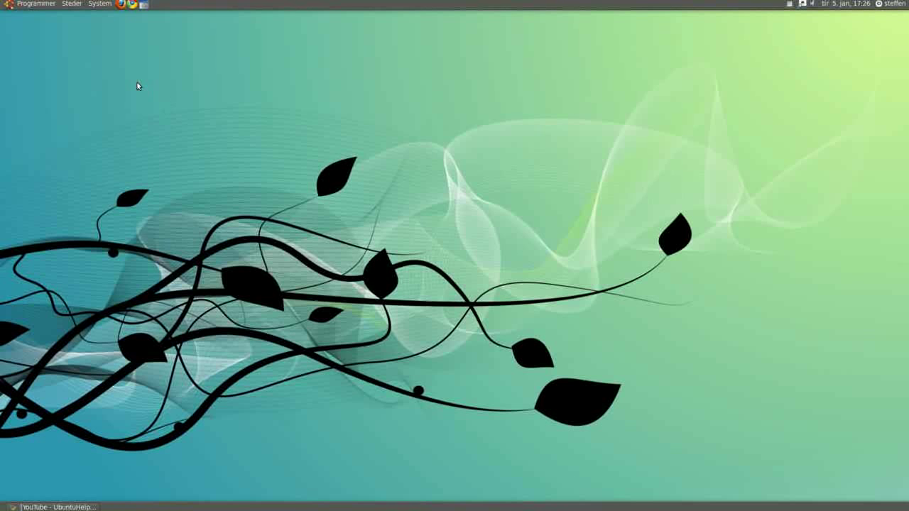
Step: Launch Pitivi Video Editor from the Sound and Video applications menu
click(37, 5)
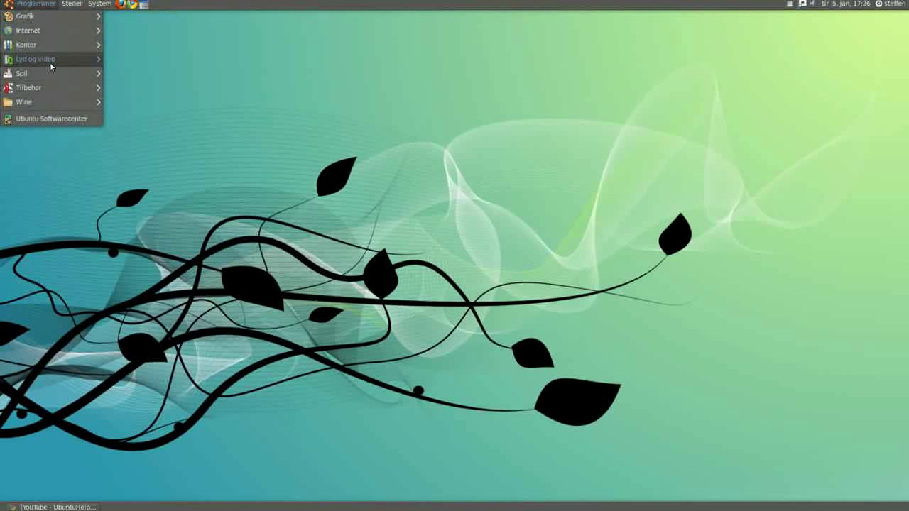
mouse_move(67, 62)
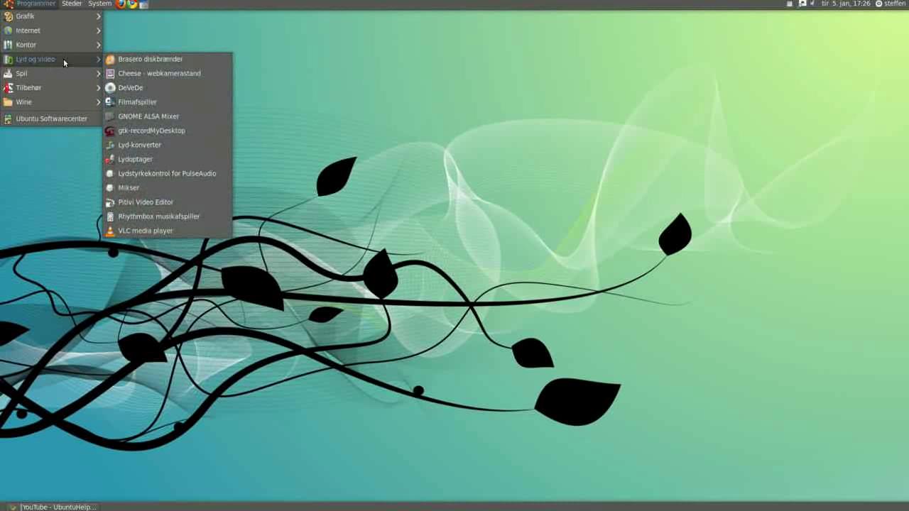
click(146, 202)
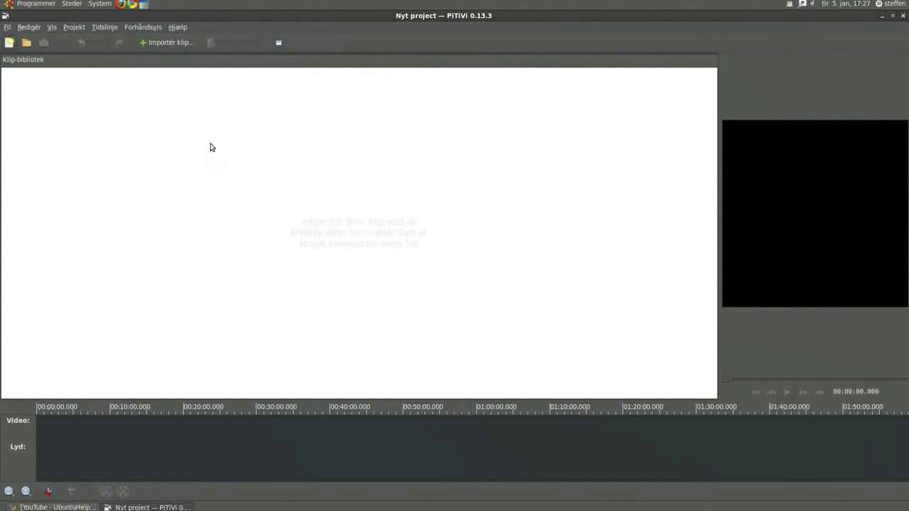
Step: Import intro_01_01.avi from the home folder's intro directory into the clip library
click(168, 42)
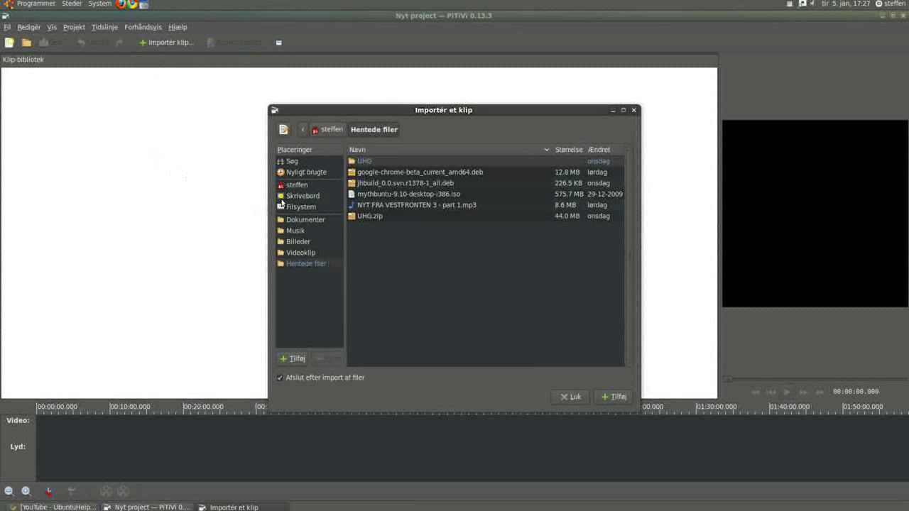
click(298, 186)
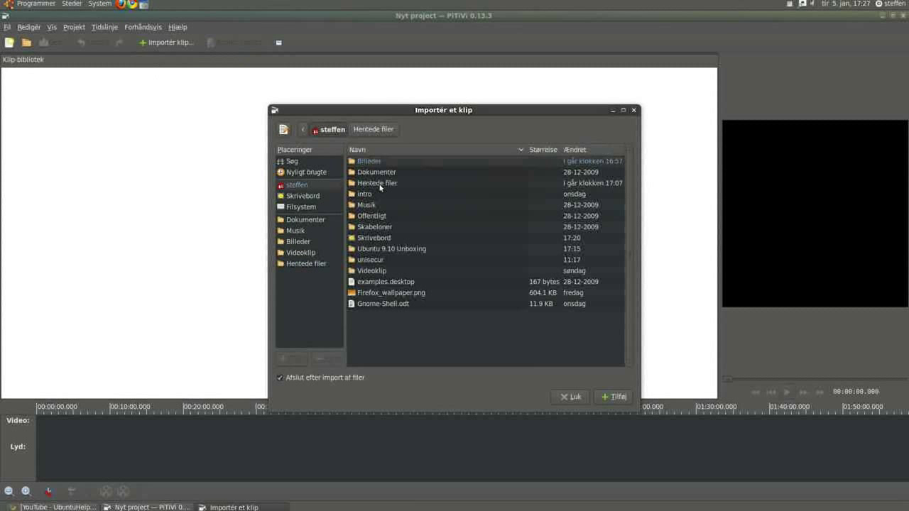
double_click(377, 194)
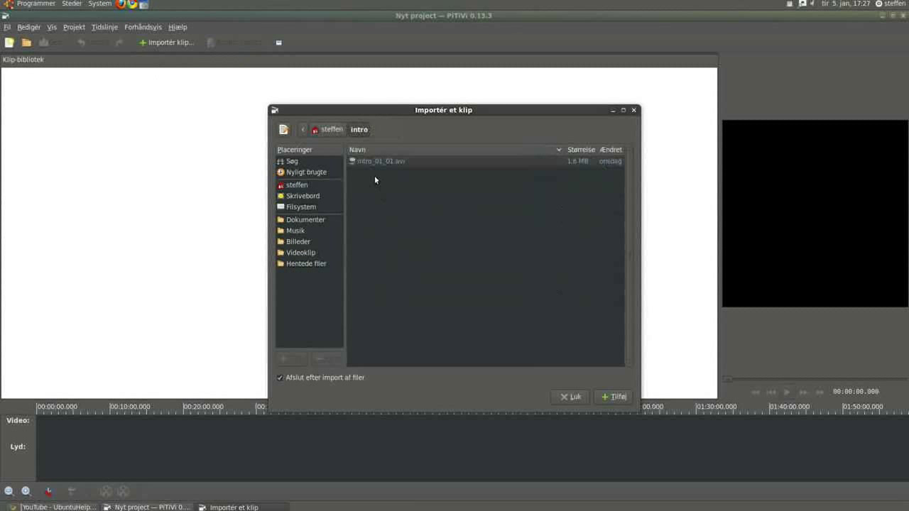
double_click(380, 162)
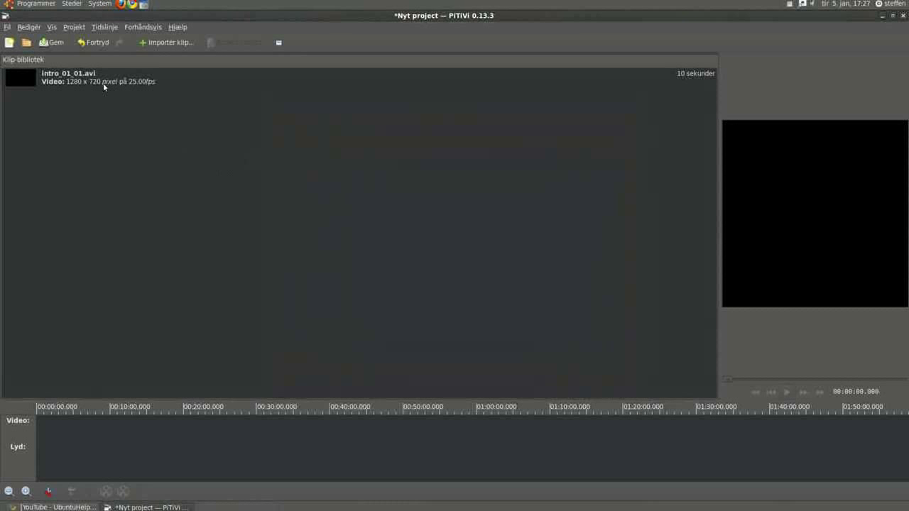
Step: Drag intro_01_01.avi to the start of the video track and zoom the timeline in four times
drag(91, 80, 37, 431)
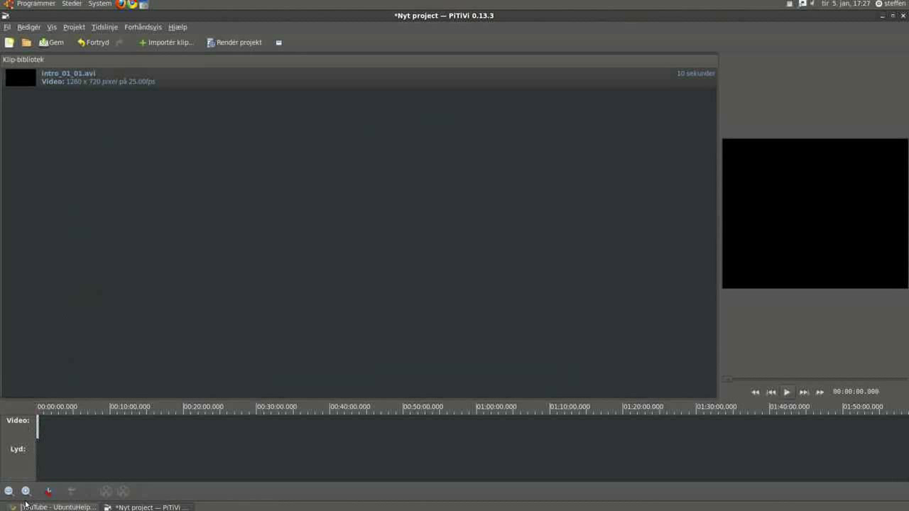
click(26, 493)
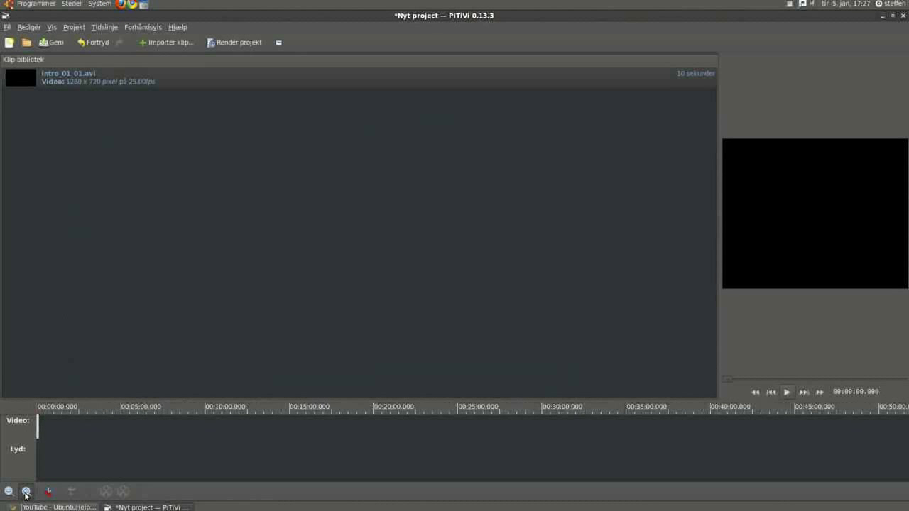
click(25, 493)
click(26, 492)
click(26, 493)
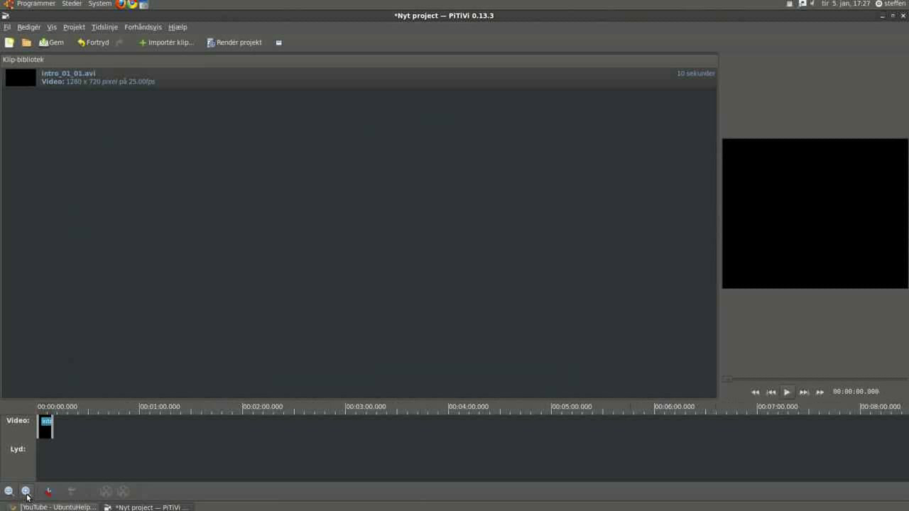
Step: Play the preview, pause it, and rewind the playhead to the start
click(786, 392)
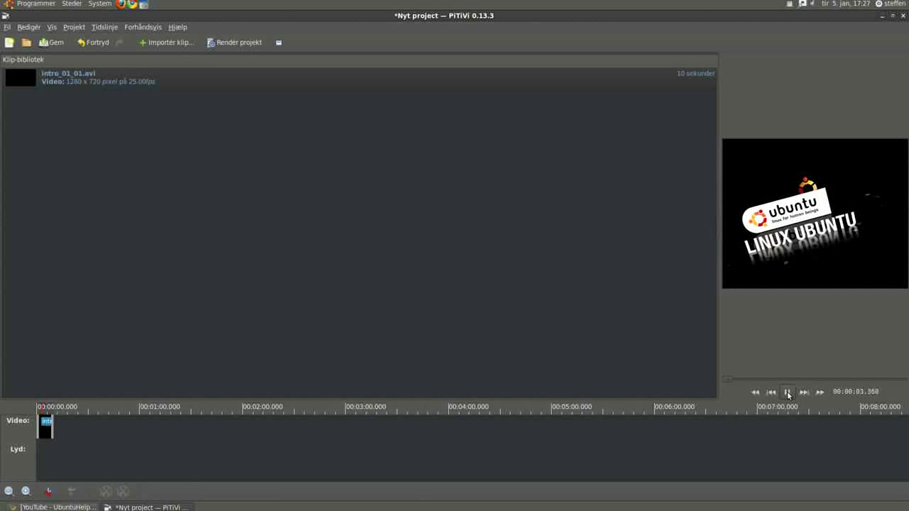
click(786, 393)
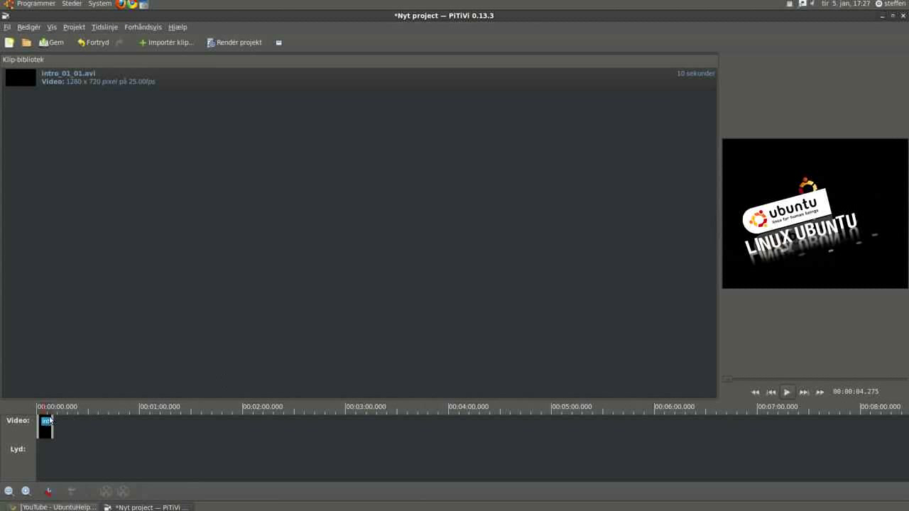
click(44, 408)
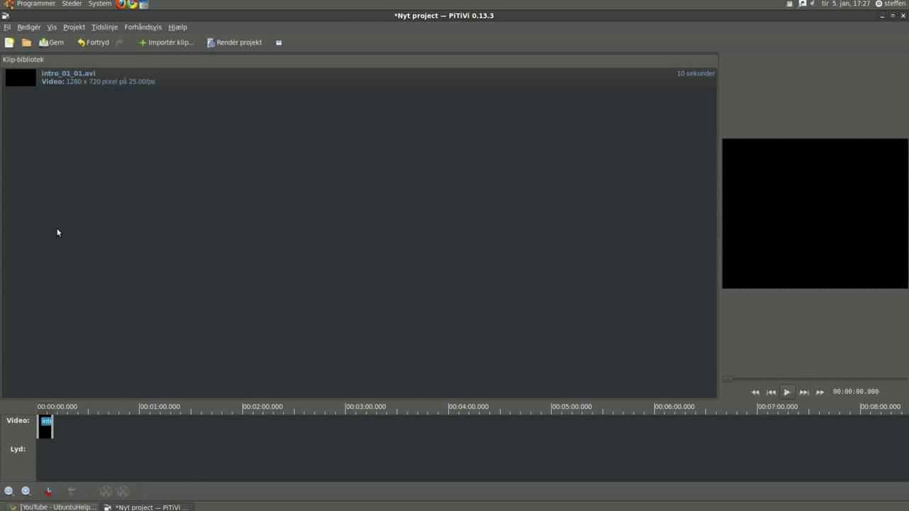
click(27, 28)
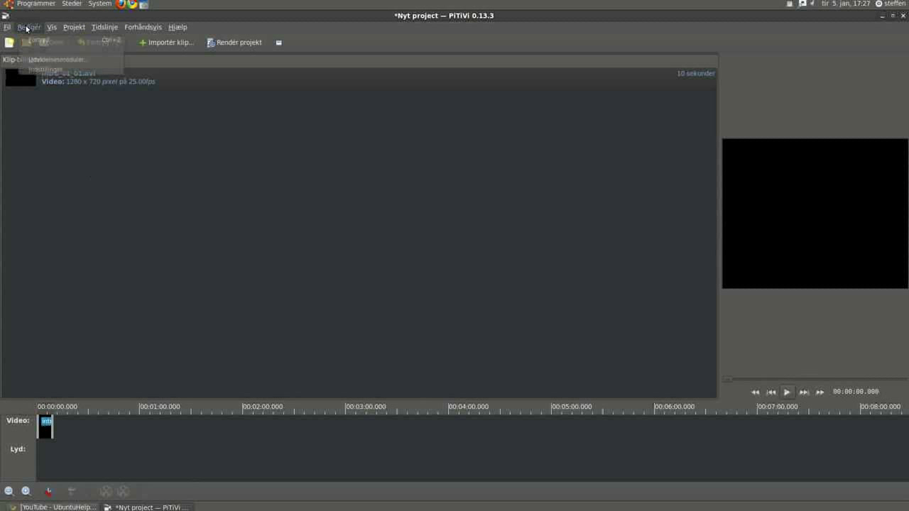
click(45, 71)
click(376, 168)
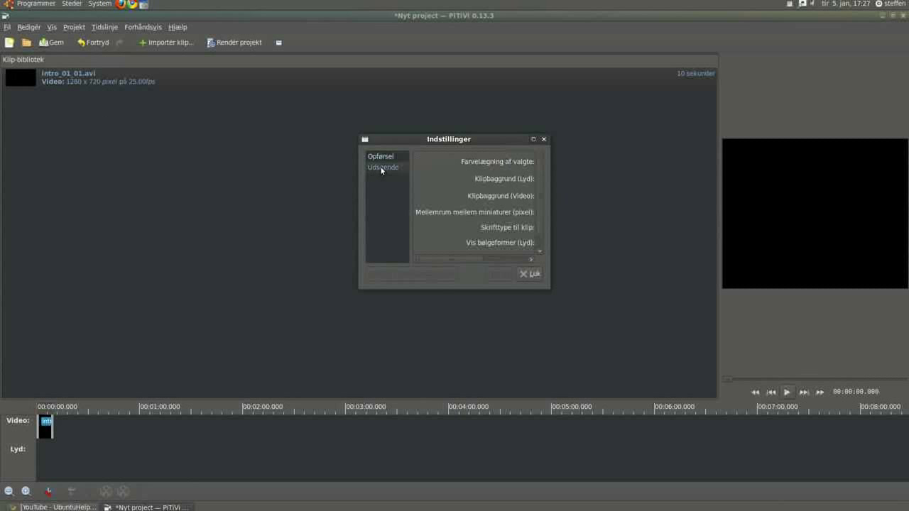
click(381, 157)
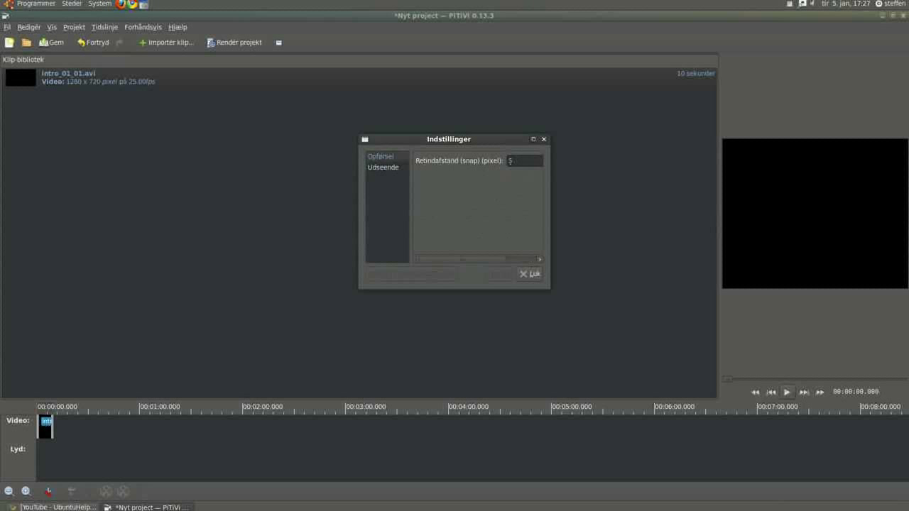
click(544, 140)
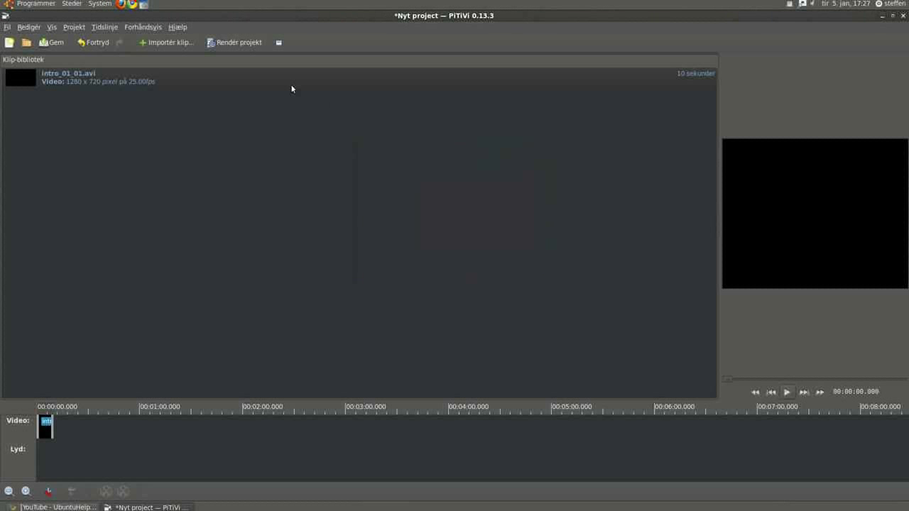
Step: Import NYT FRA VESTFRONTEN 3 - part 1.mp3 from Downloads, place it on the audio track, trim to the intro
click(168, 44)
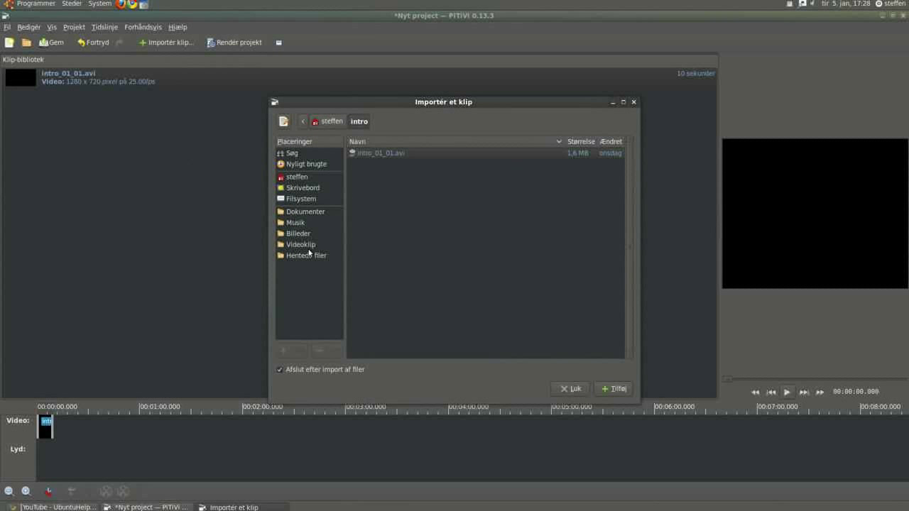
click(318, 256)
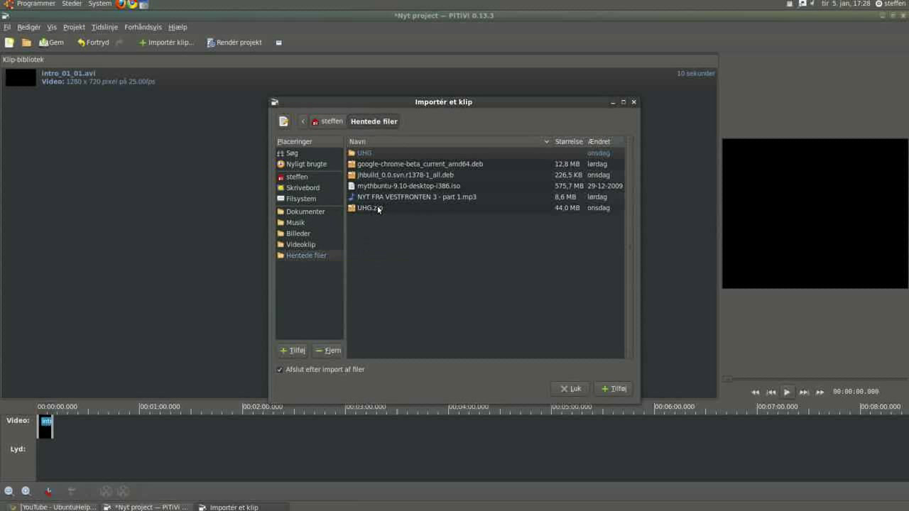
double_click(379, 196)
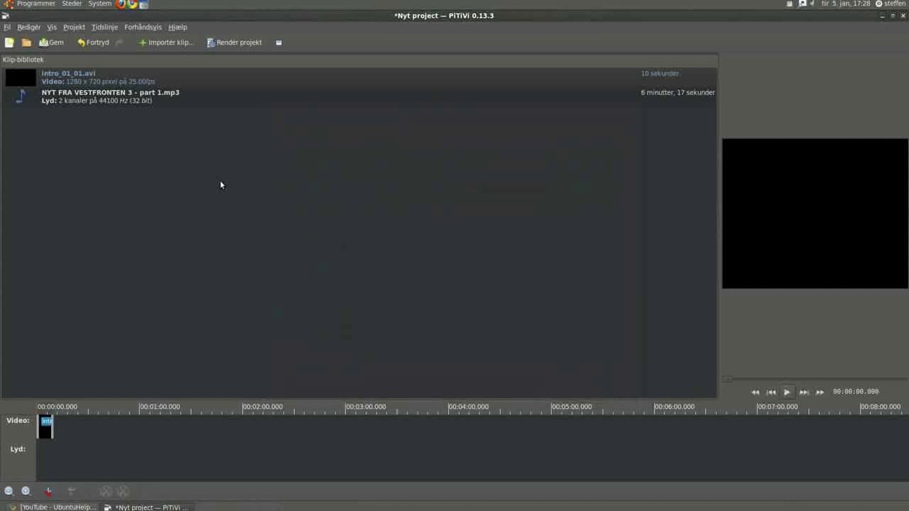
drag(95, 100, 46, 452)
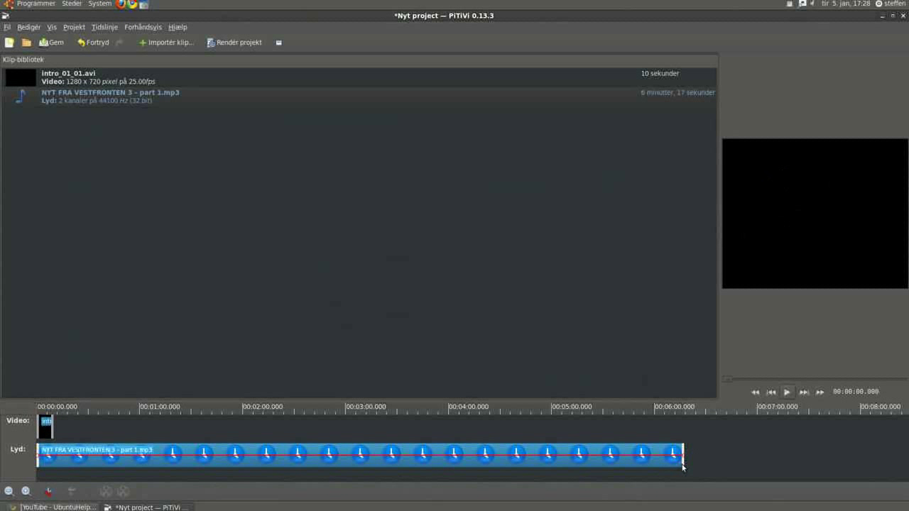
drag(682, 466, 52, 461)
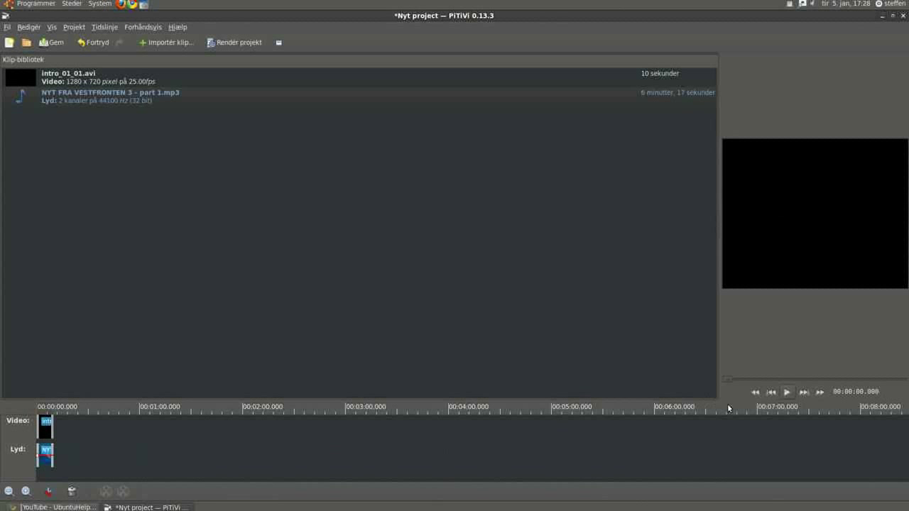
Step: Play then pause the preview, rewind the playhead to the start, and enable clip splitting
click(786, 392)
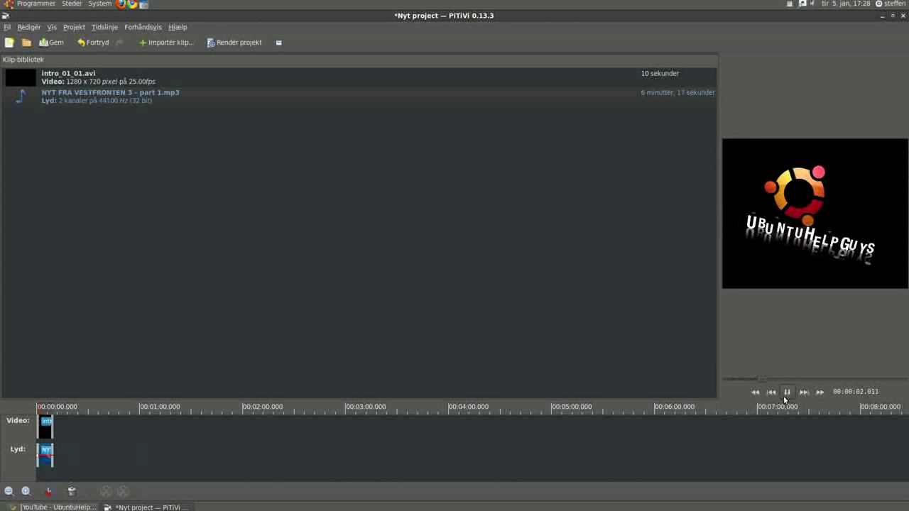
click(785, 394)
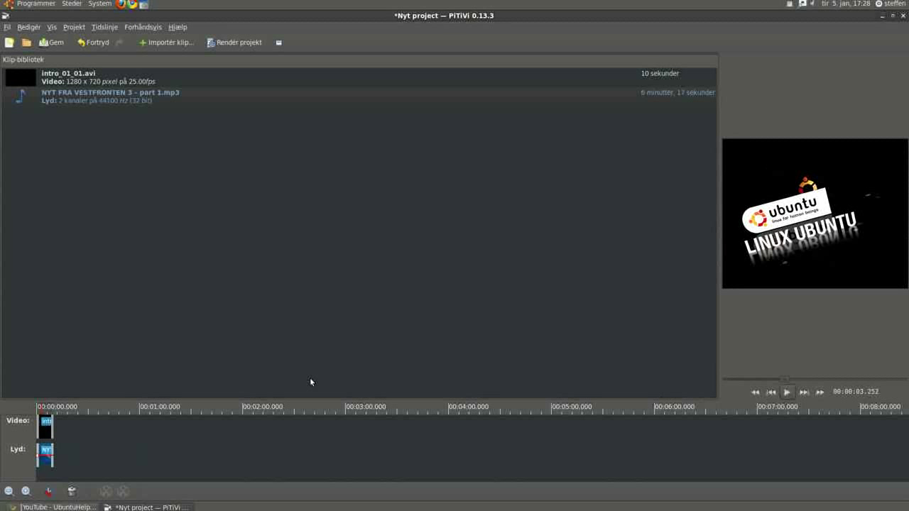
click(26, 412)
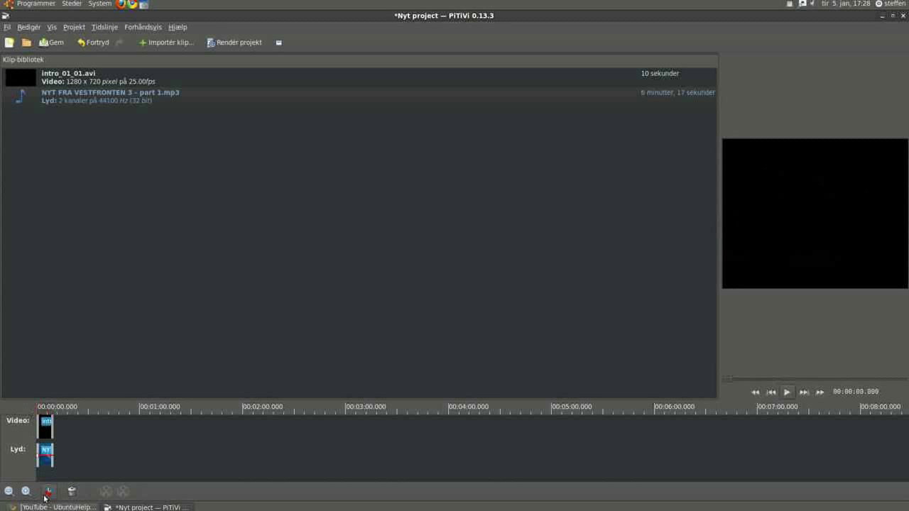
click(44, 496)
Step: Set the render output file to 'sdfdfsdf' in the Desktop folder
click(238, 47)
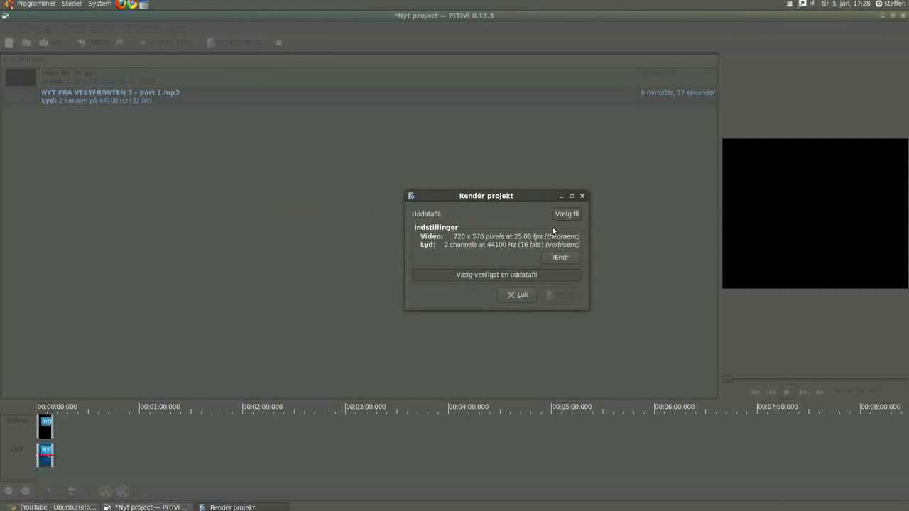
click(574, 217)
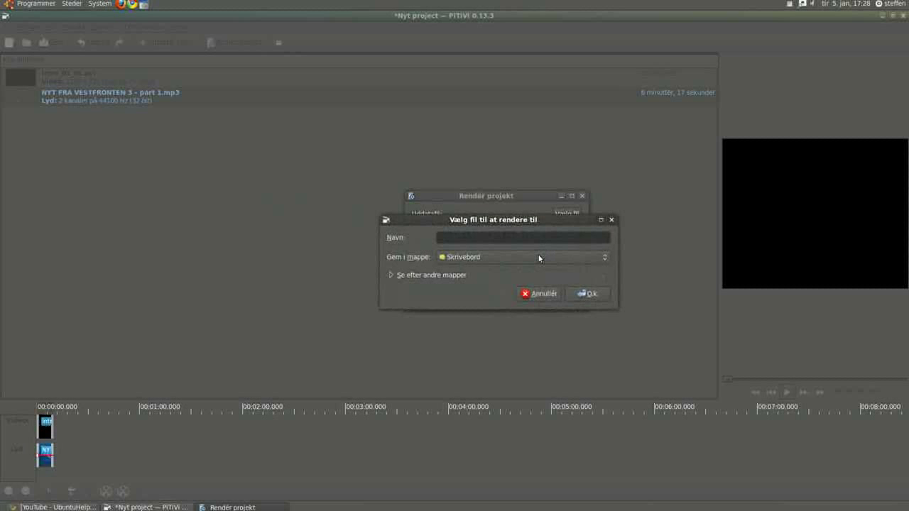
click(479, 257)
click(479, 259)
text(sdfdfsdf)
click(585, 296)
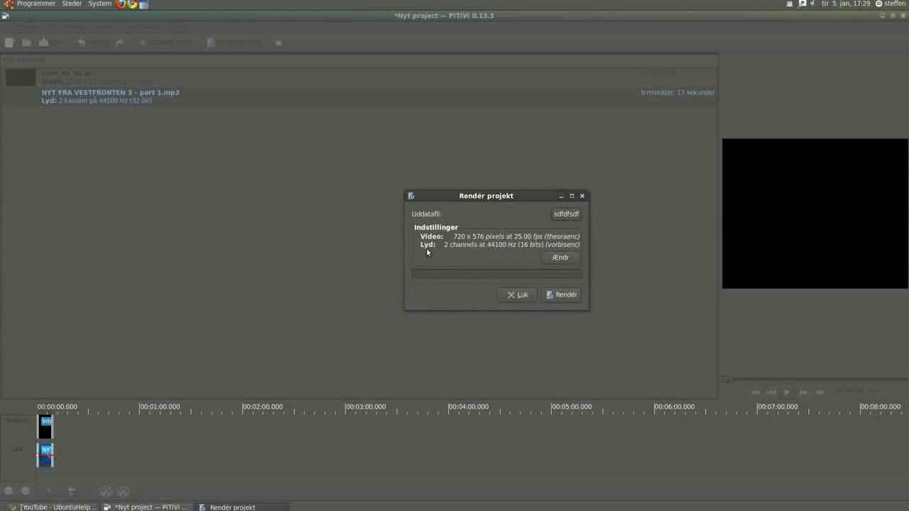
Step: In export settings, try custom width and 60 fps, then choose the 720p HD - 29,97 fps preset
click(558, 257)
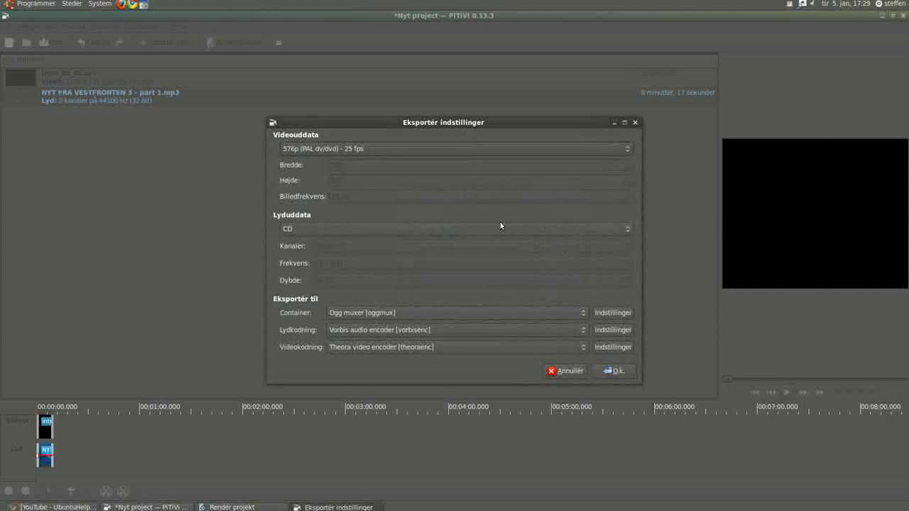
click(464, 150)
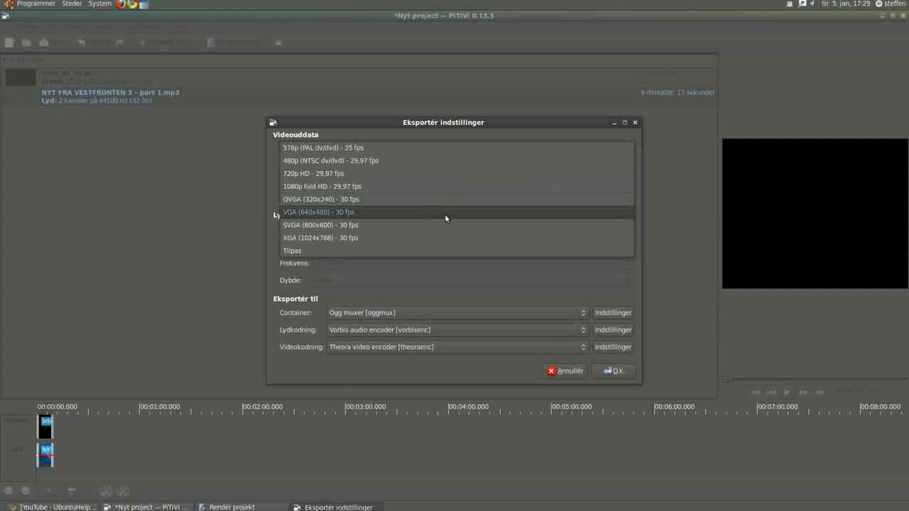
click(442, 250)
click(425, 164)
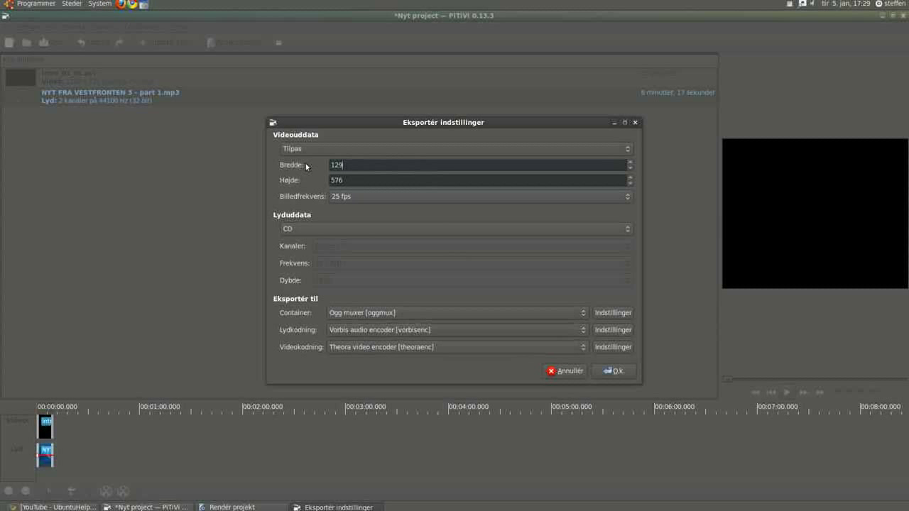
key(BackSpace)
key(BackSpace)
click(348, 196)
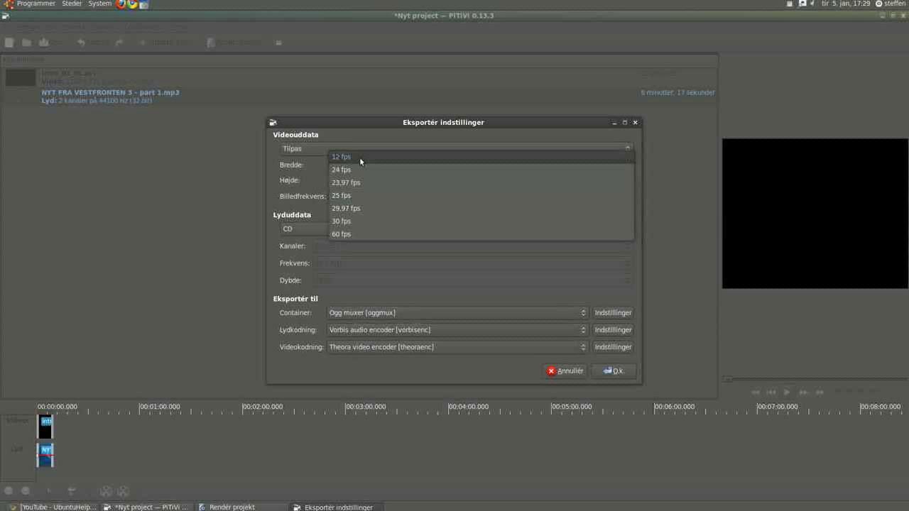
click(355, 235)
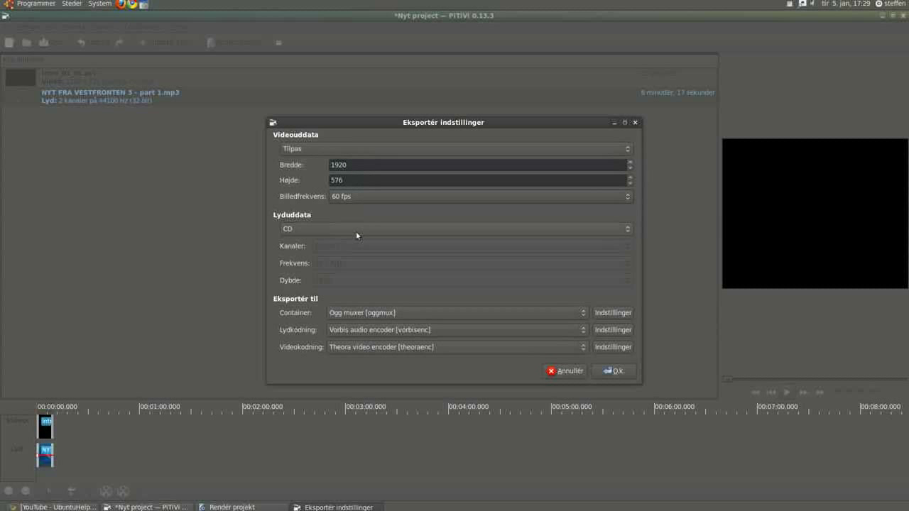
click(354, 147)
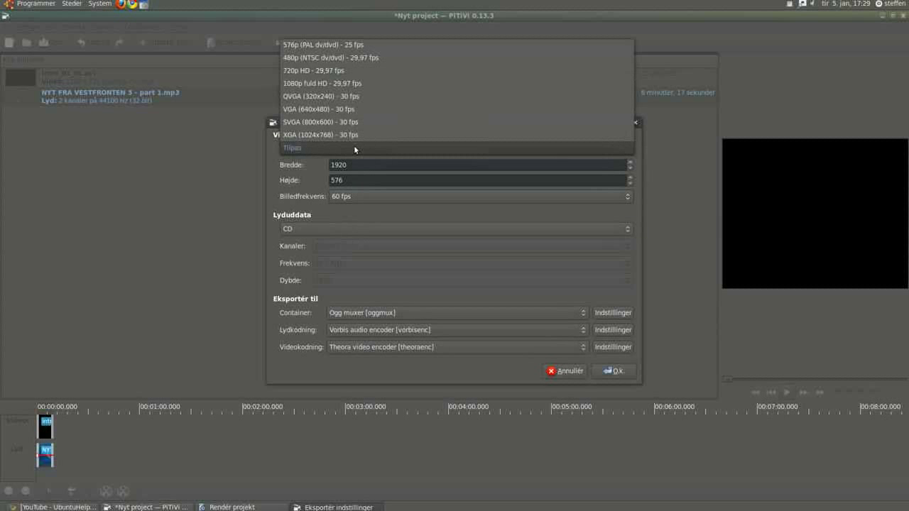
click(342, 71)
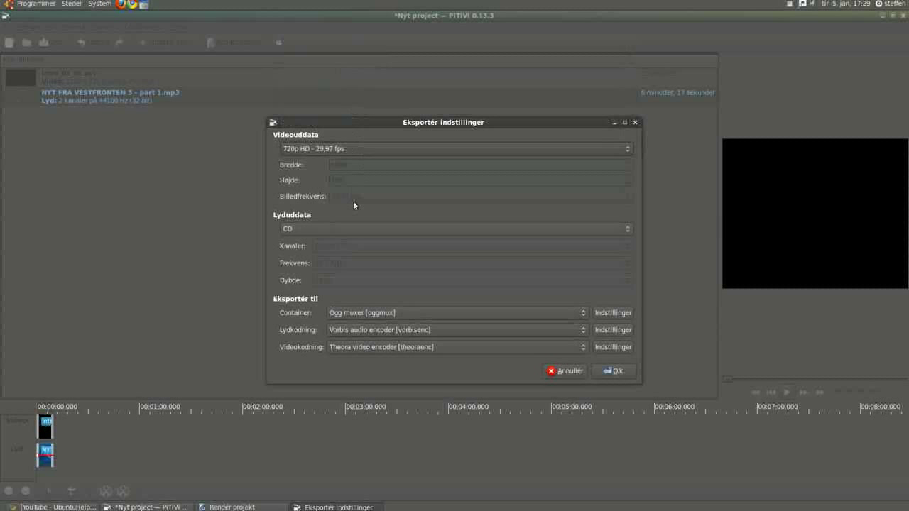
Step: Set custom audio output to Stereo (2), 44.1 KHz, and 32 bit depth
click(318, 229)
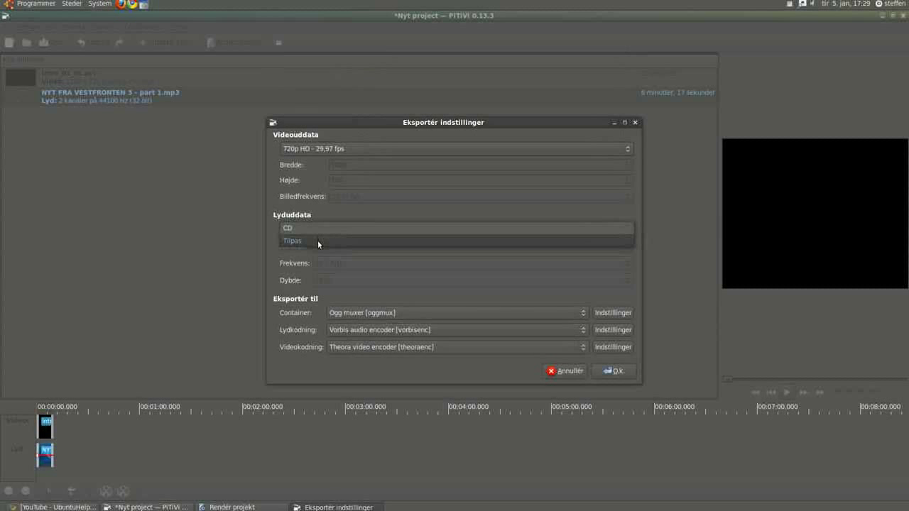
click(318, 240)
click(323, 245)
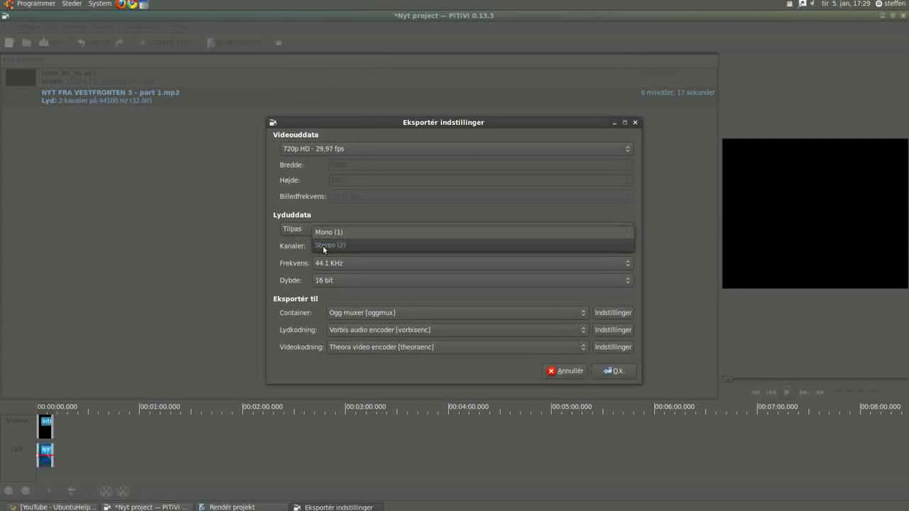
click(323, 245)
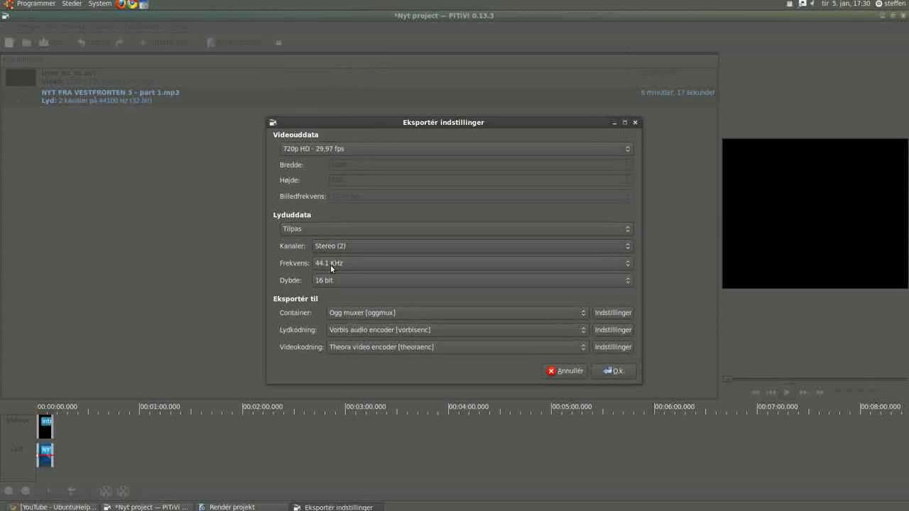
click(330, 267)
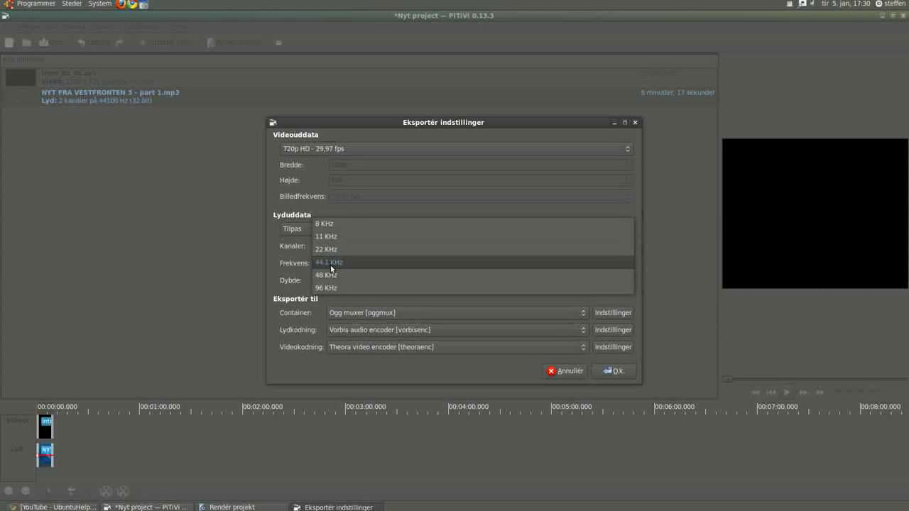
click(331, 268)
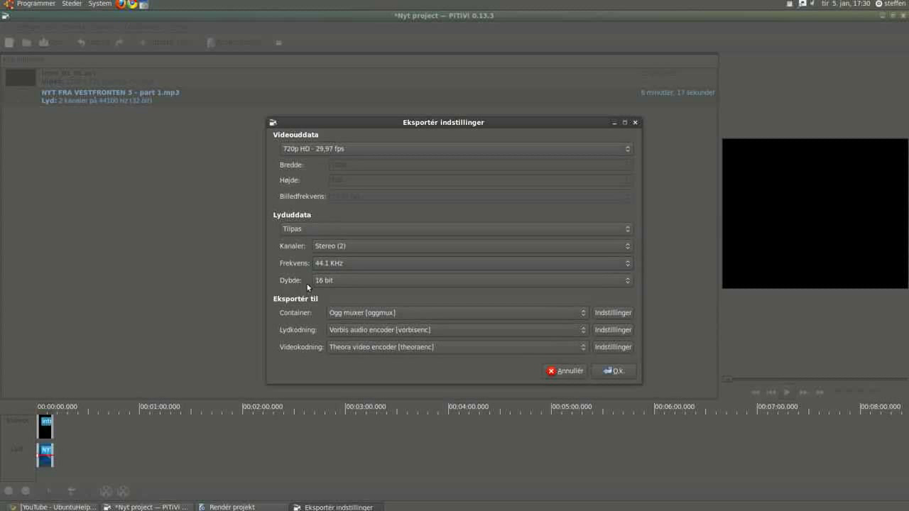
click(323, 282)
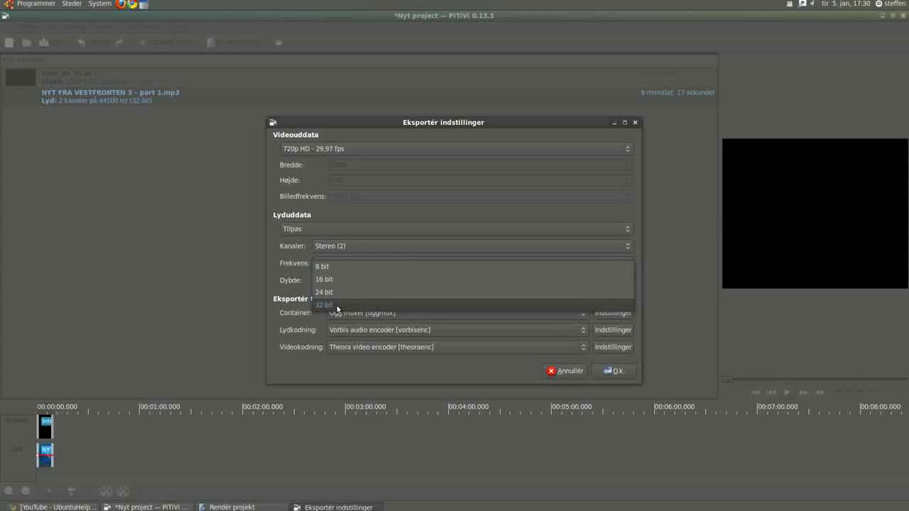
click(337, 307)
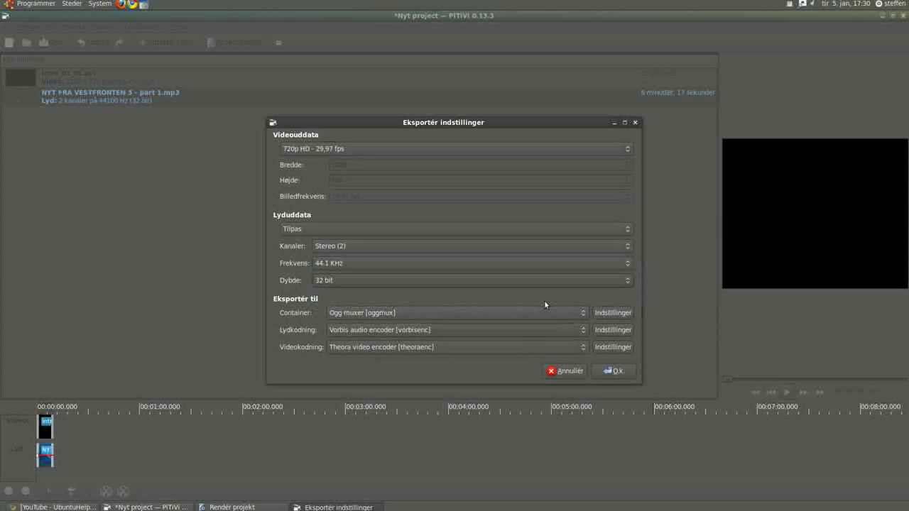
Step: Confirm the 1280x720, 29.97 fps, 32-bit 44100 Hz export settings and close the Render project window
click(605, 369)
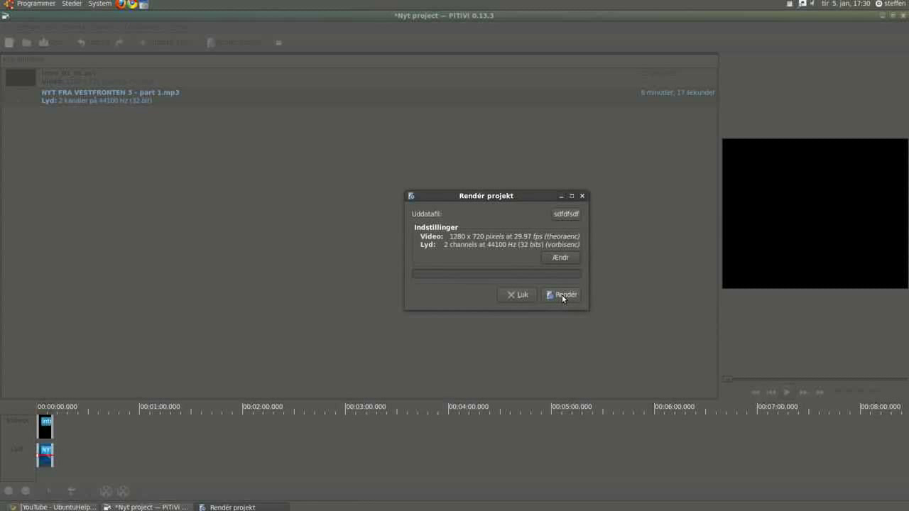
click(582, 196)
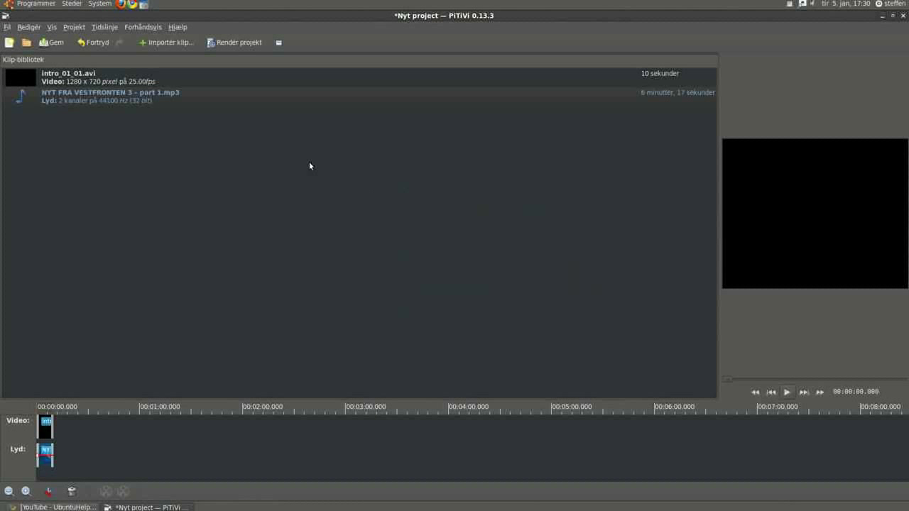